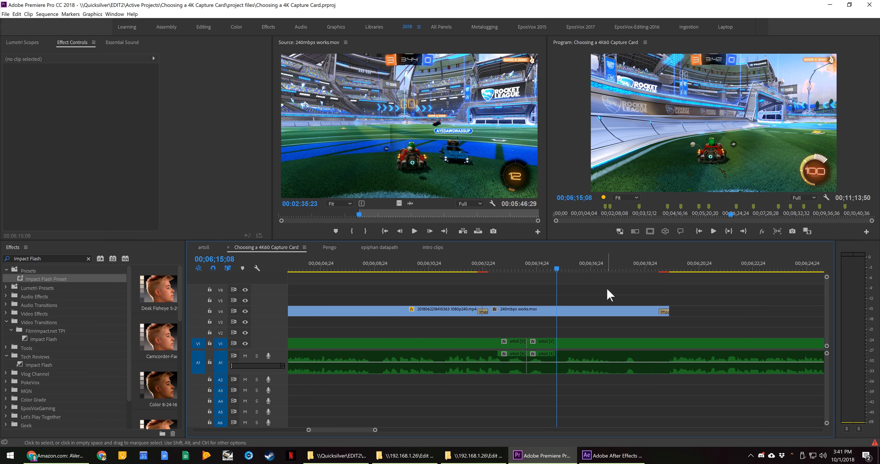
# Open Task Manager and examine the CPU, memory and GPU 0 performance graphs before returning to Premiere Pro
pyautogui.press('-')
pyautogui.press('-')
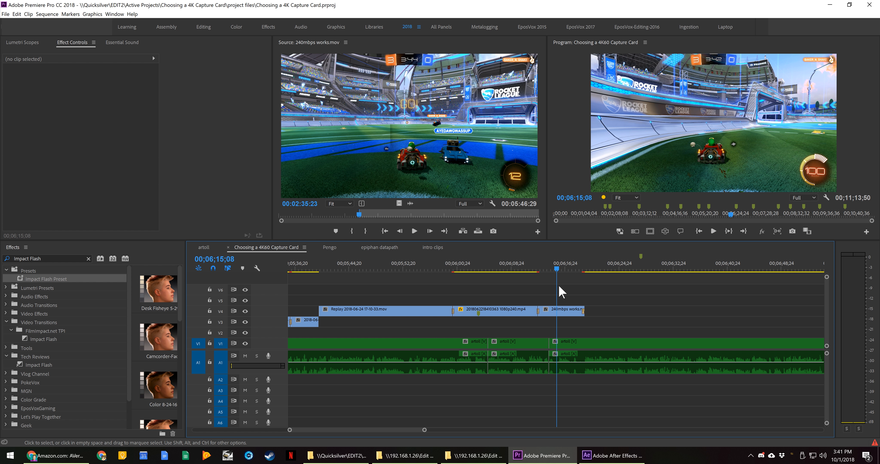
pyautogui.rightClick(677, 456)
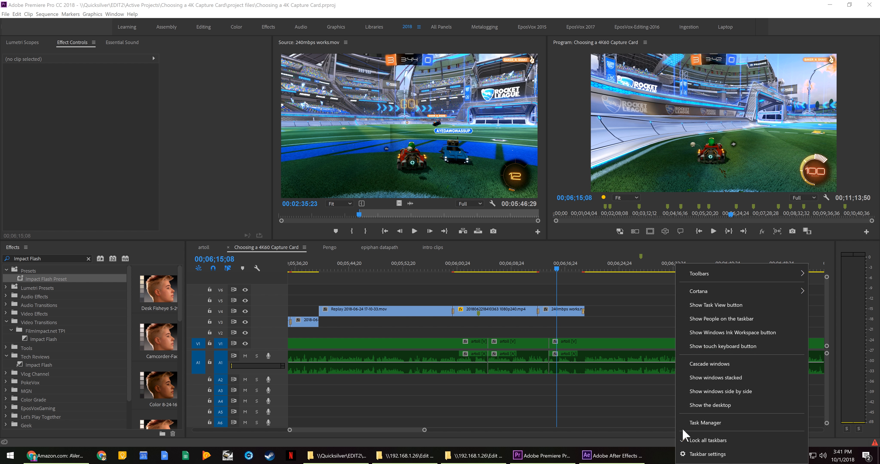
pyautogui.click(693, 417)
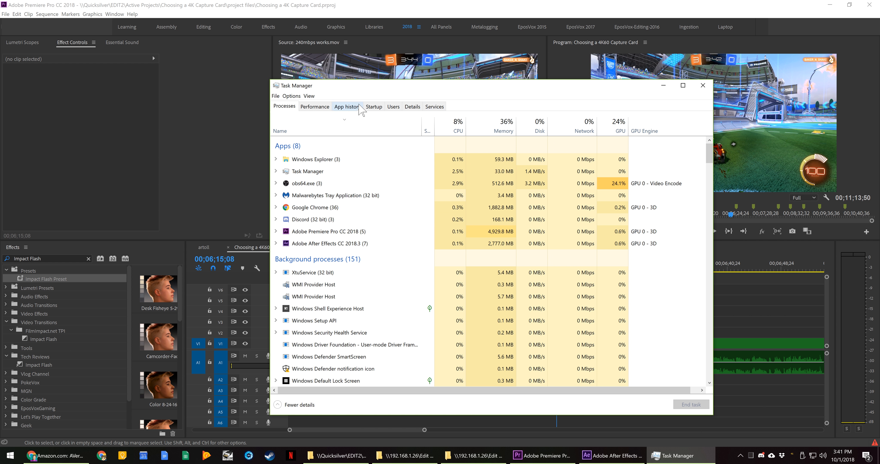
pyautogui.click(323, 108)
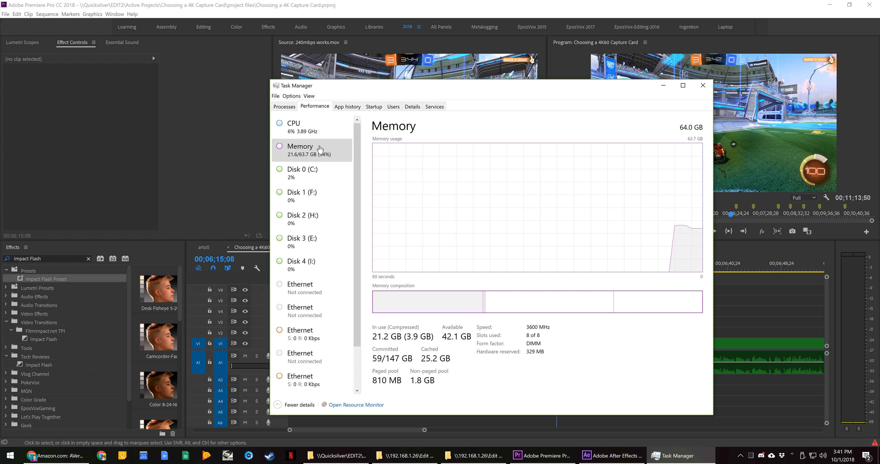
pyautogui.click(301, 127)
pyautogui.scroll(-1, 343, 283)
pyautogui.scroll(-1, 344, 283)
pyautogui.click(301, 380)
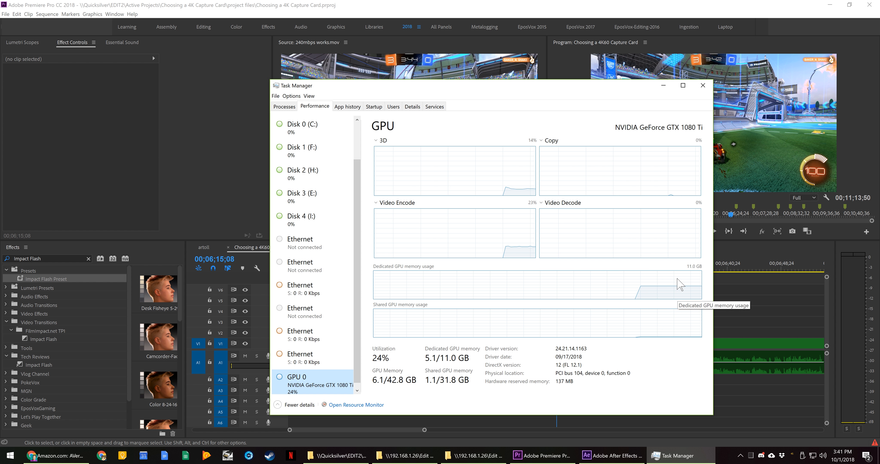
pyautogui.click(619, 68)
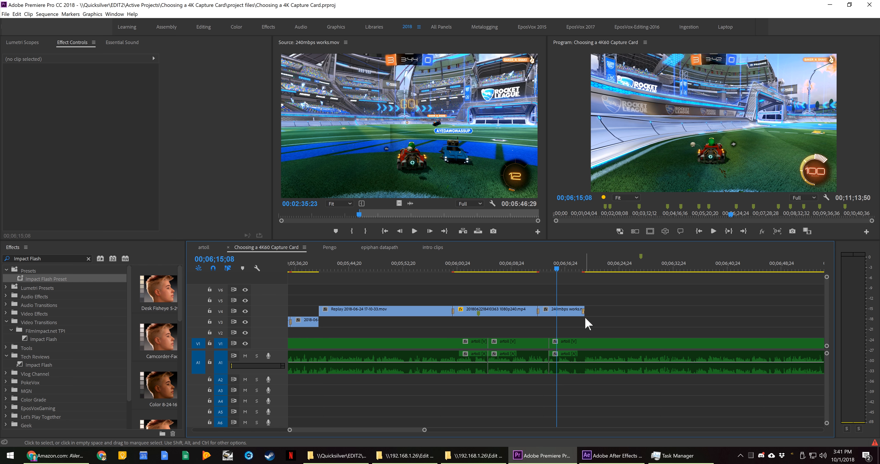
# Play the sequence through the 240mbps works.mov clip and again from 00;06;20;03 to check playback
pyautogui.press('space')
pyautogui.press('=')
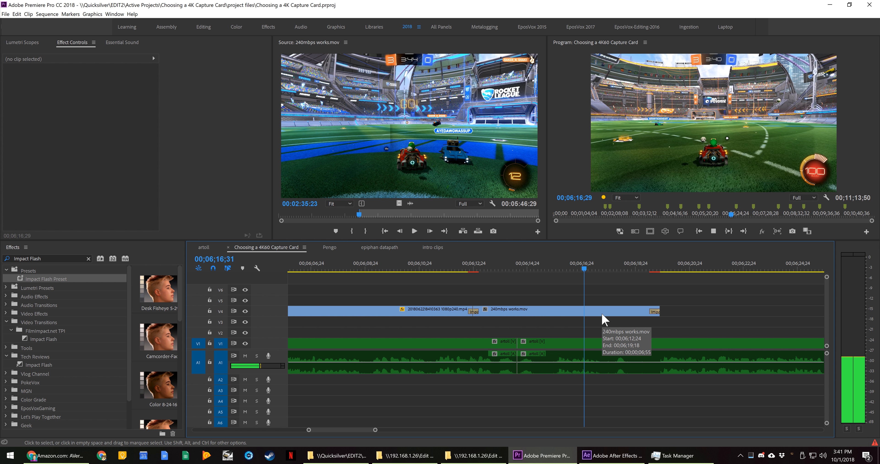
pyautogui.click(679, 269)
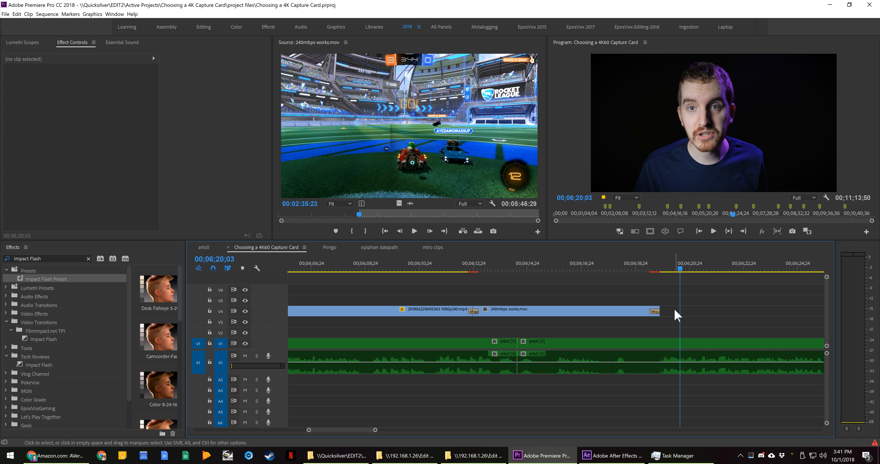
pyautogui.scroll(-3, 667, 311)
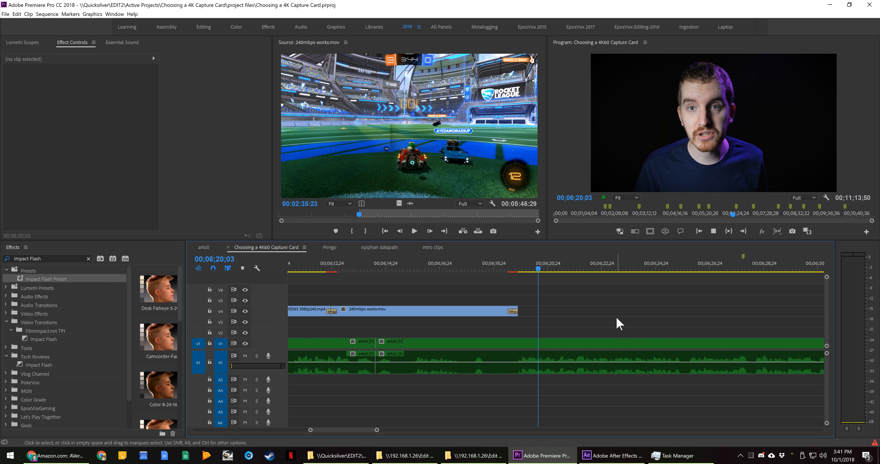
pyautogui.press('space')
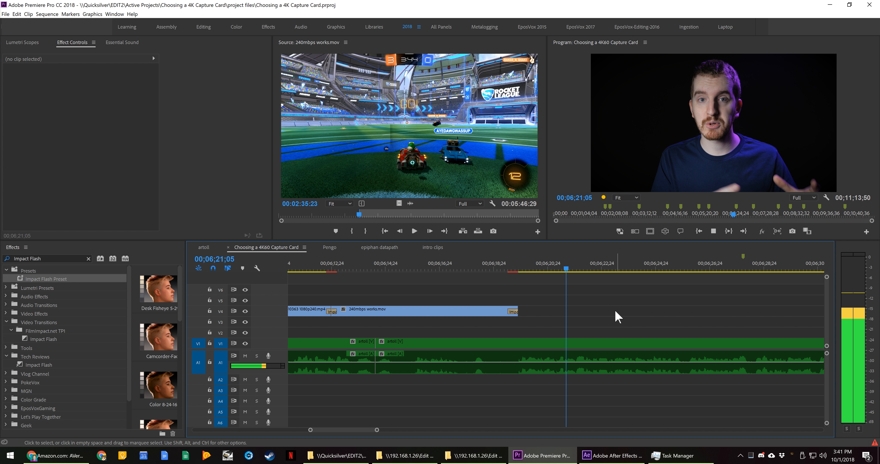
pyautogui.press('space')
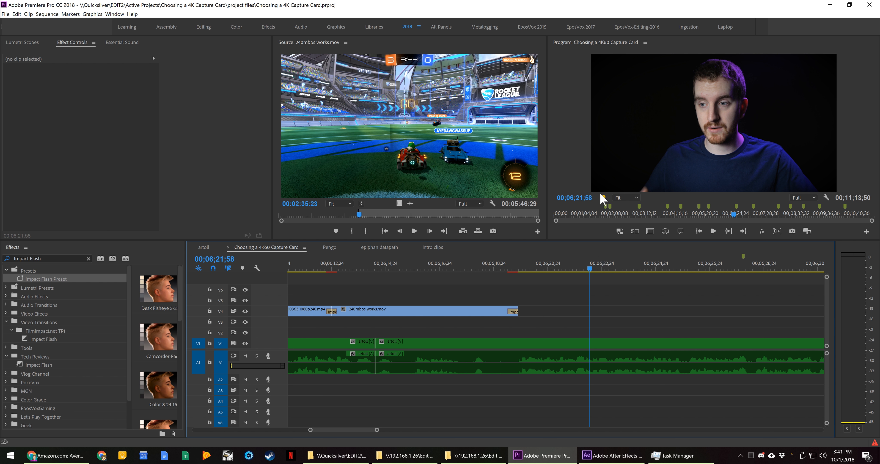
# Replay the talking-head section after the 240mbps works.mov clip, restarting from 00;06;19;54
pyautogui.moveTo(600, 194)
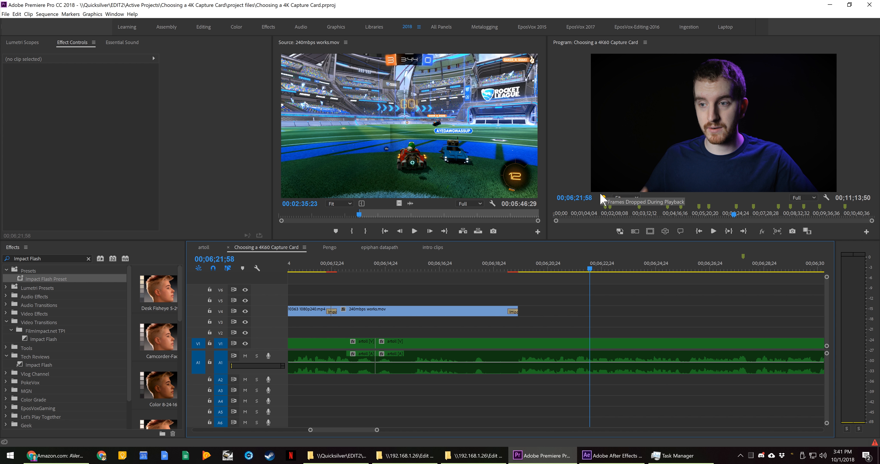
pyautogui.click(542, 266)
pyautogui.press('space')
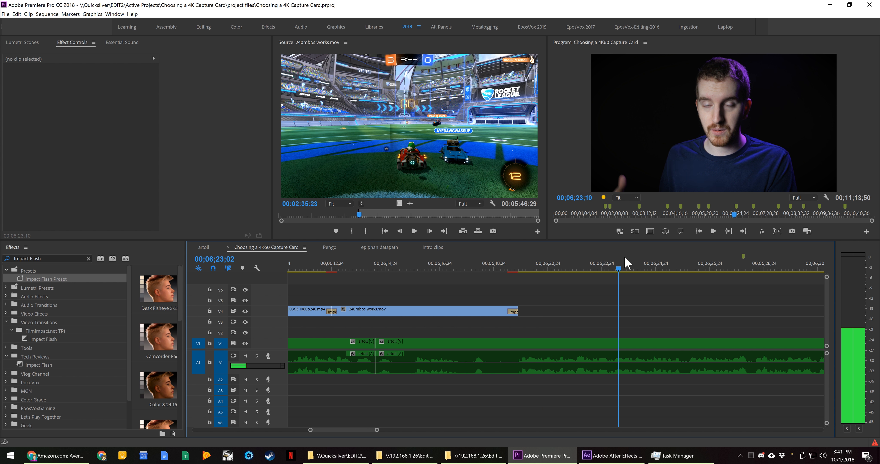
pyautogui.moveTo(568, 259); pyautogui.dragTo(534, 268)
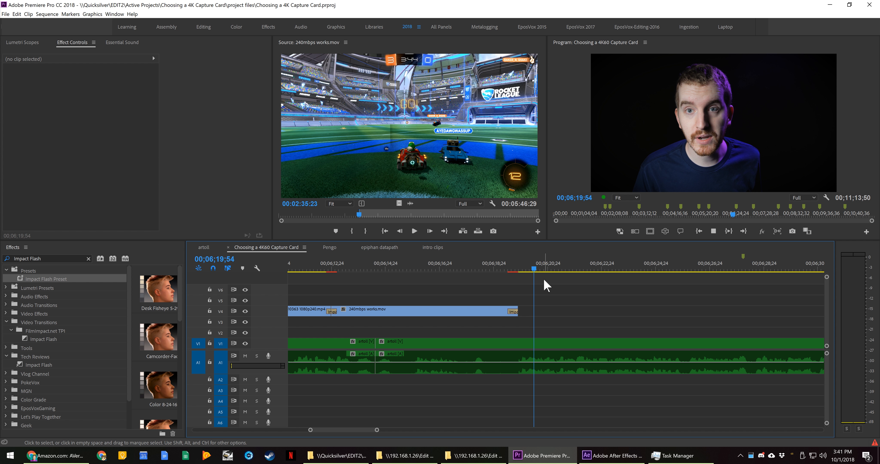
pyautogui.press('space')
pyautogui.press('space')
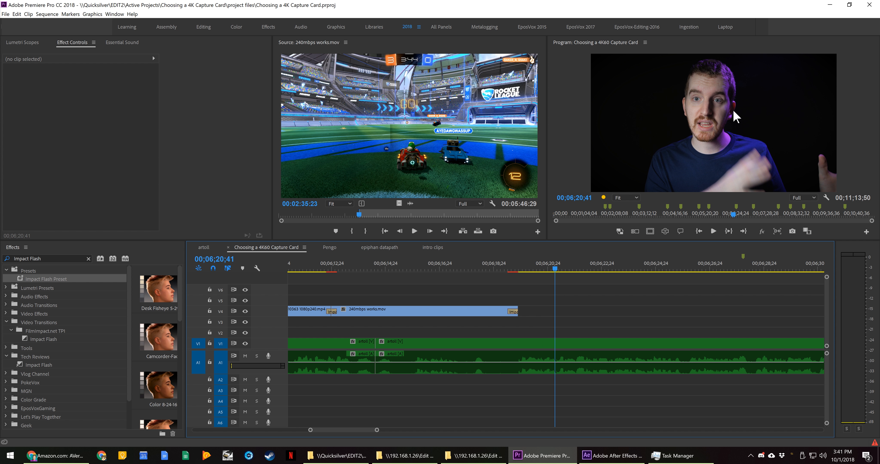
# Try playing the sequence at 1/8 playback resolution and restore the Program monitor to Full
pyautogui.click(803, 198)
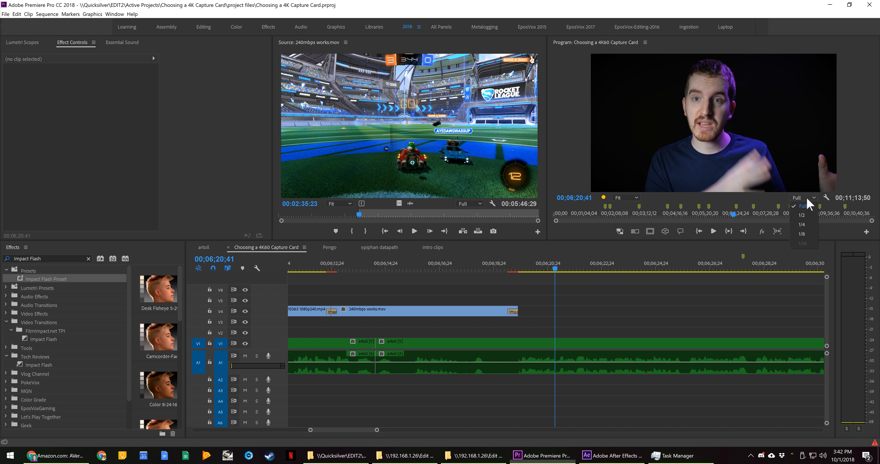
pyautogui.click(803, 236)
pyautogui.press('space')
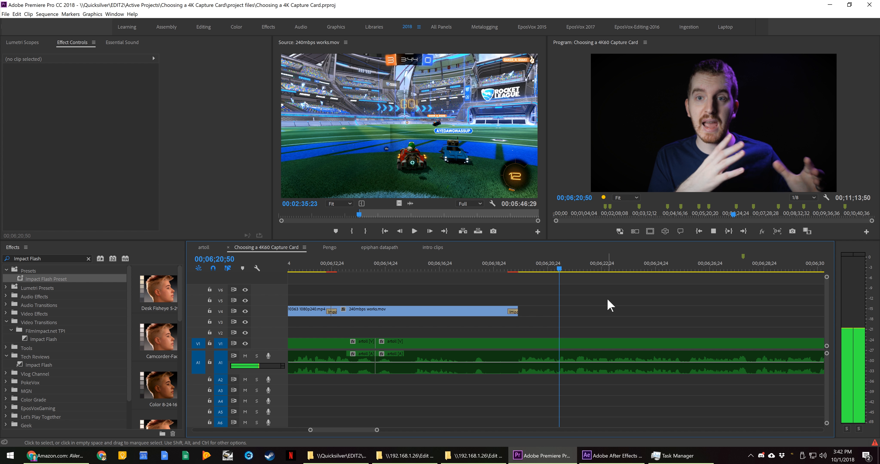
pyautogui.press('space')
pyautogui.click(803, 198)
pyautogui.click(804, 210)
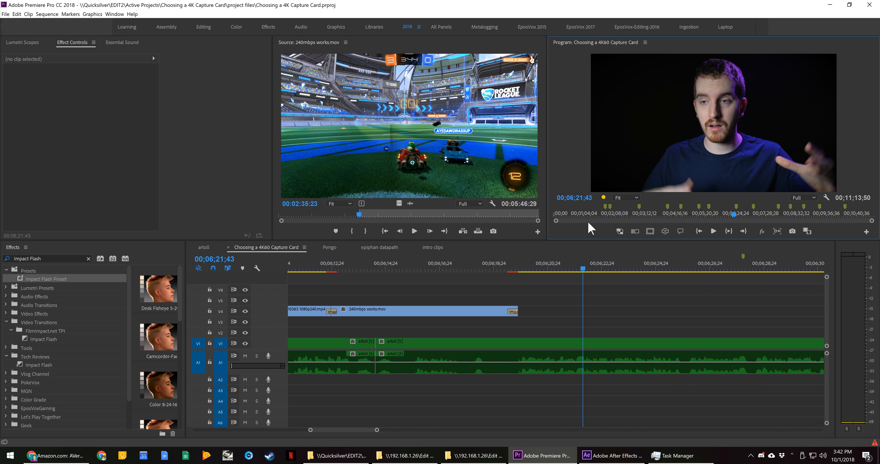
# Play the 240mbps works.mov source clip from about 00;03;36 in the Source monitor
pyautogui.click(389, 214)
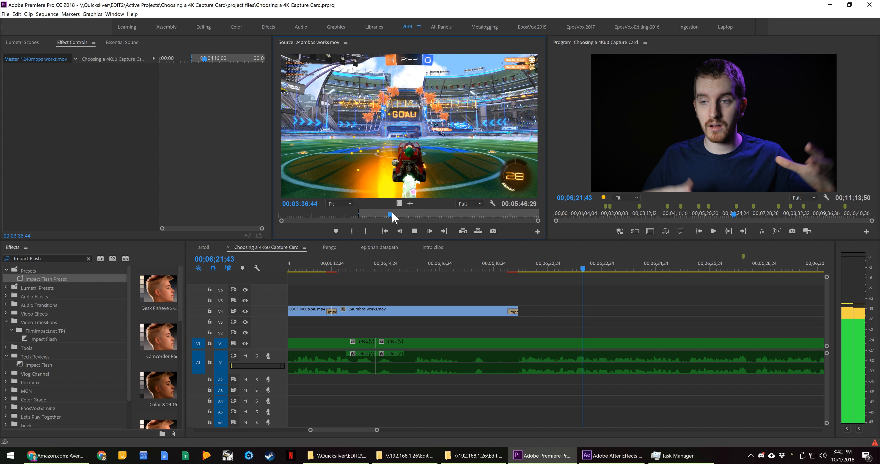
pyautogui.press('space')
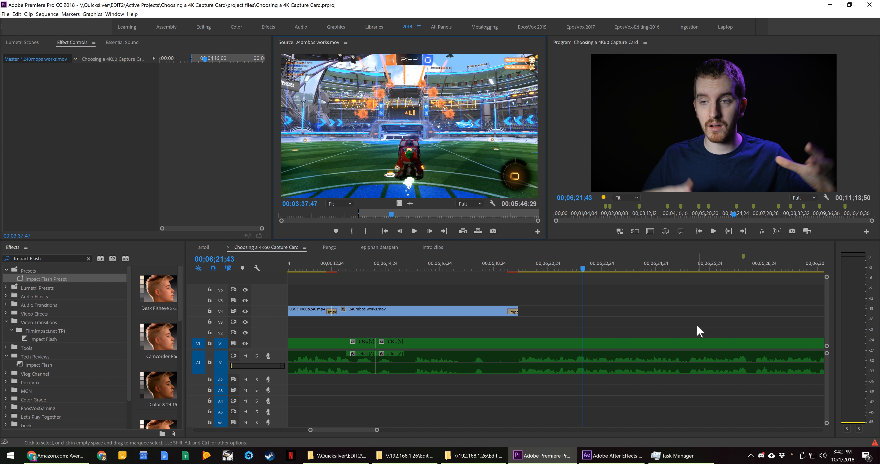
pyautogui.click(623, 137)
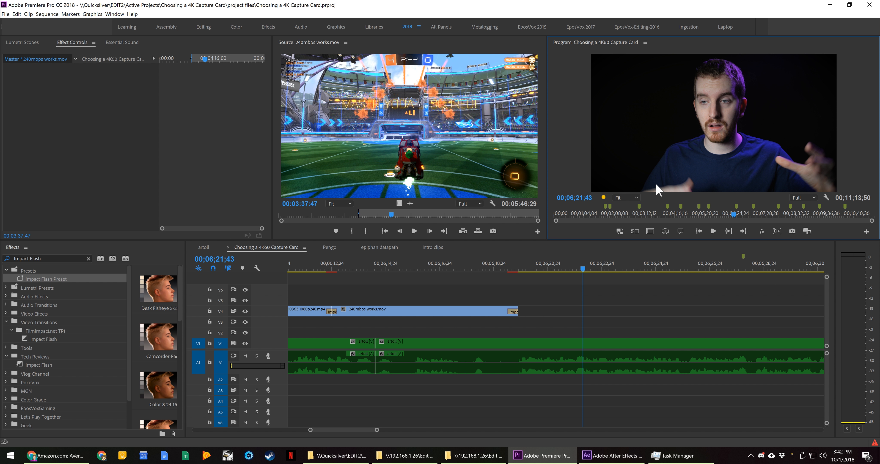
# Play the Pengo sequence, and return to the Choosing a 4K60 Capture Card sequence to play it as well
pyautogui.click(333, 247)
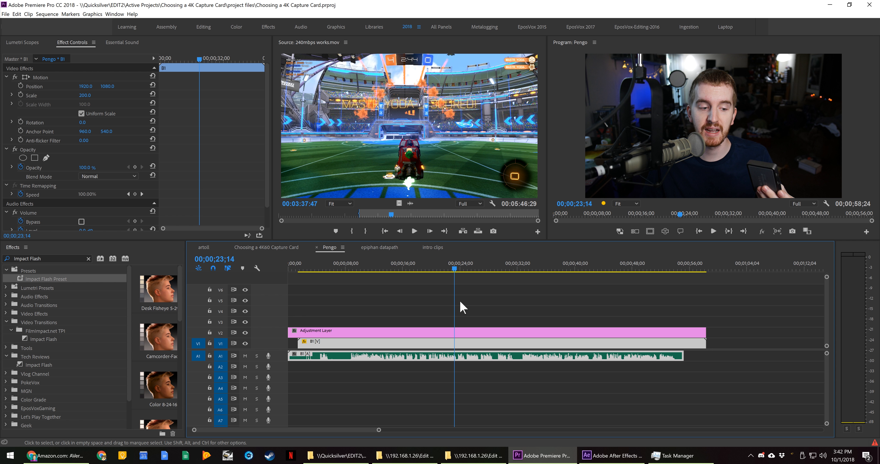
pyautogui.press('space')
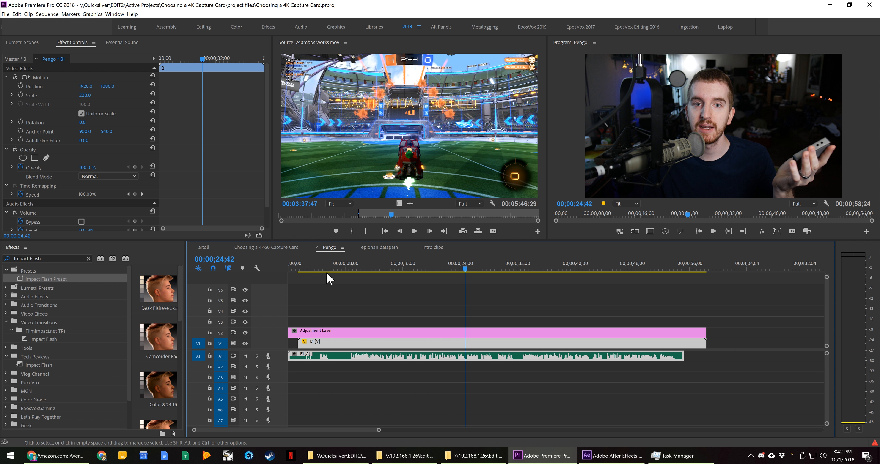
pyautogui.click(289, 248)
pyautogui.press('space')
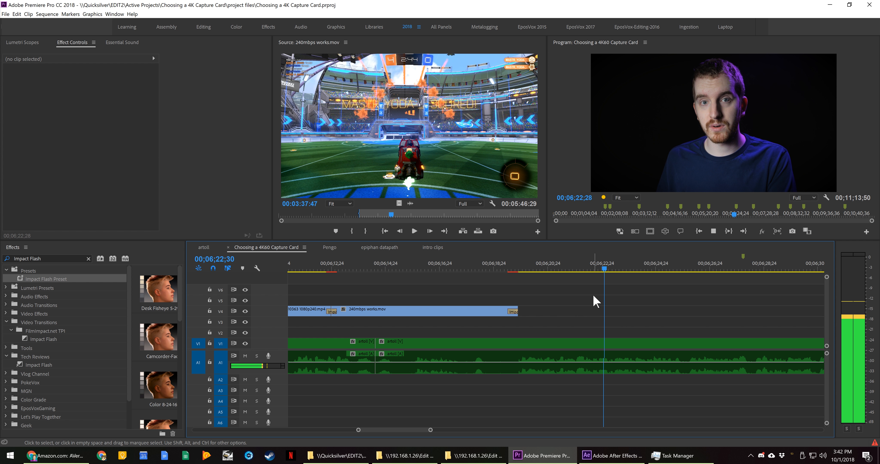
pyautogui.press('space')
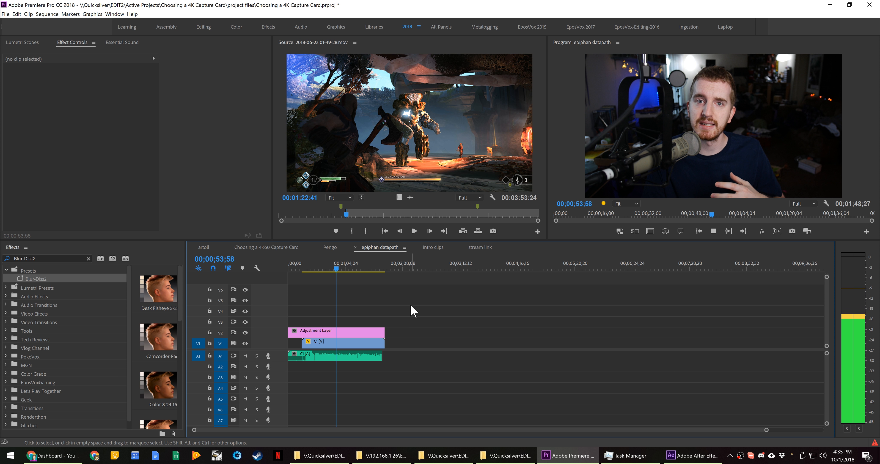
# Open the Pengo, intro clips and stream link sequences one after another to compare how they play
pyautogui.click(331, 248)
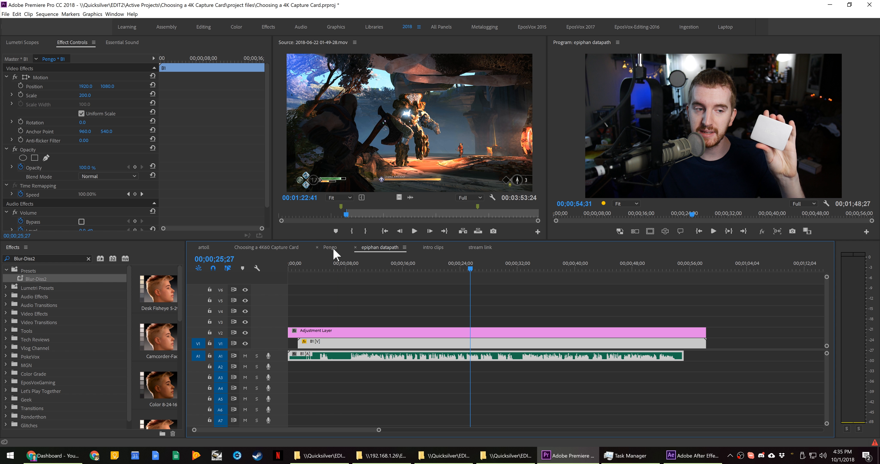
pyautogui.click(444, 247)
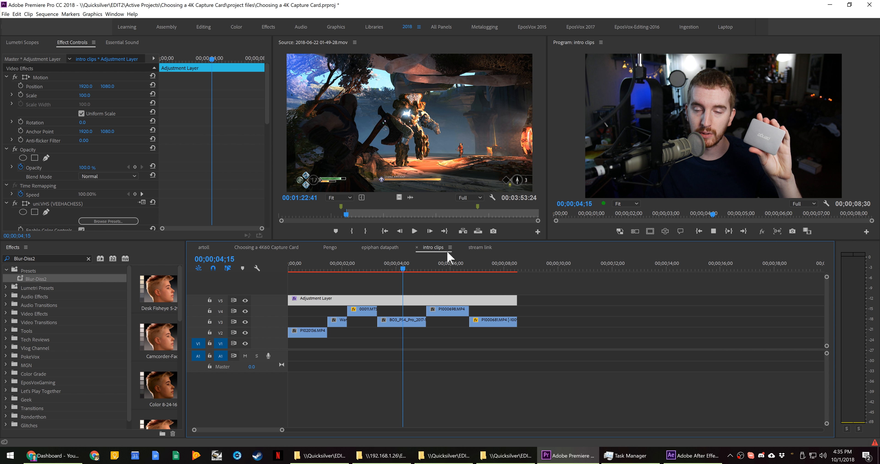
pyautogui.press('space')
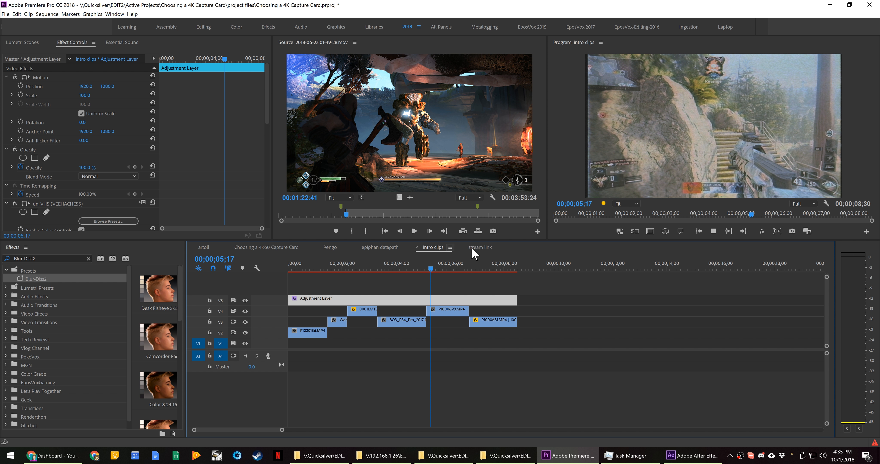
pyautogui.click(479, 247)
pyautogui.press('space')
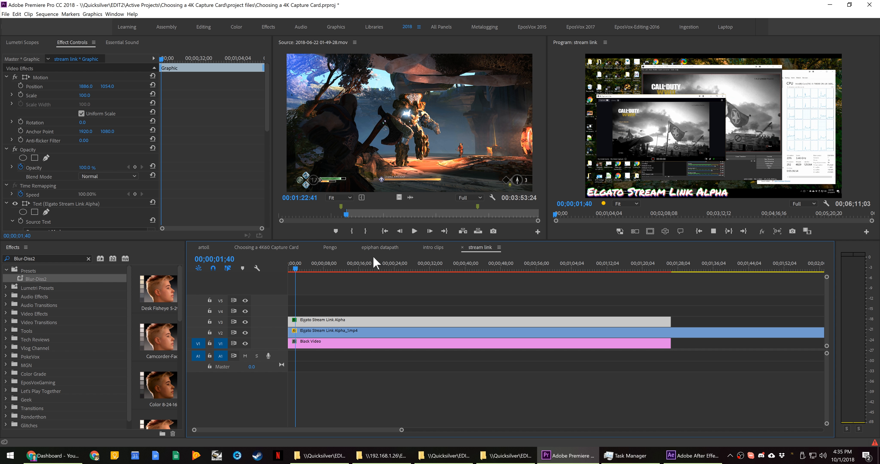
# Return to the epiphan datapath sequence and check the GPU memory usage in Task Manager
pyautogui.click(380, 247)
pyautogui.hotkey('alt', 'Tab')
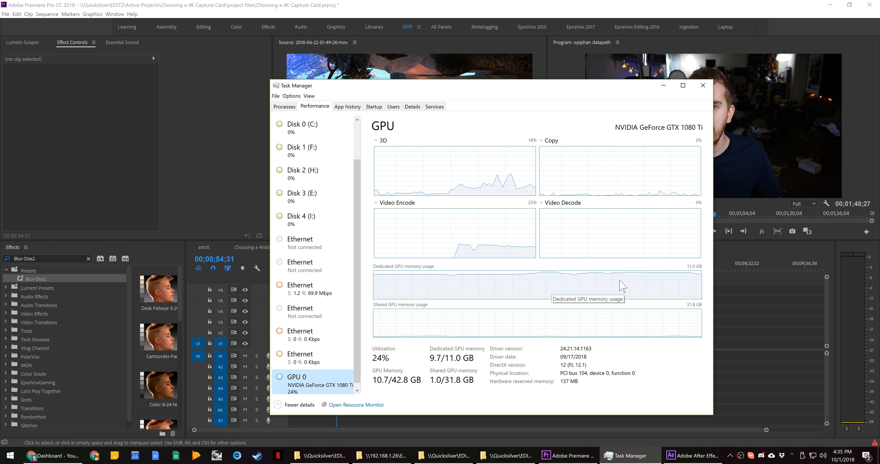
pyautogui.hotkey('alt', 'Tab')
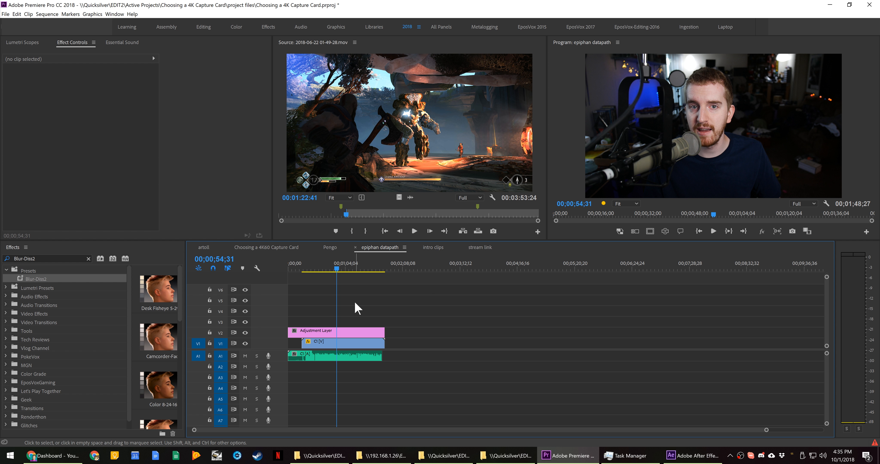
# Play the epiphan datapath sequence and the Pengo sequence to test their playback again
pyautogui.press('space')
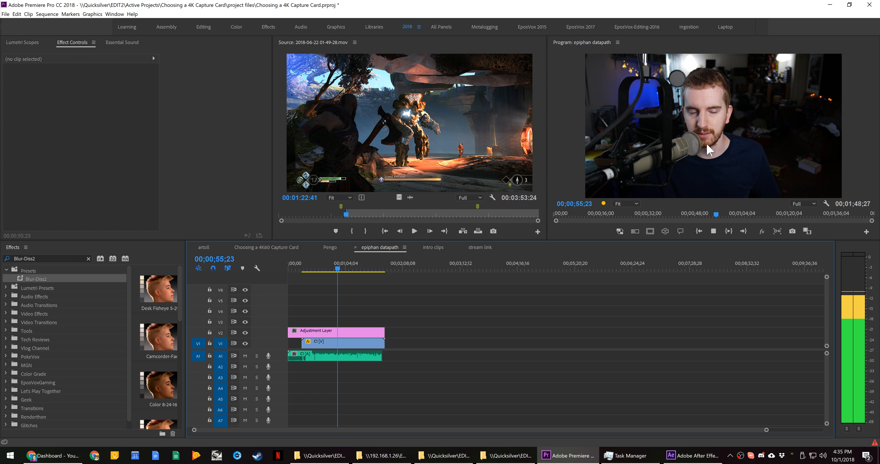
pyautogui.press('space')
pyautogui.click(333, 248)
pyautogui.press('space')
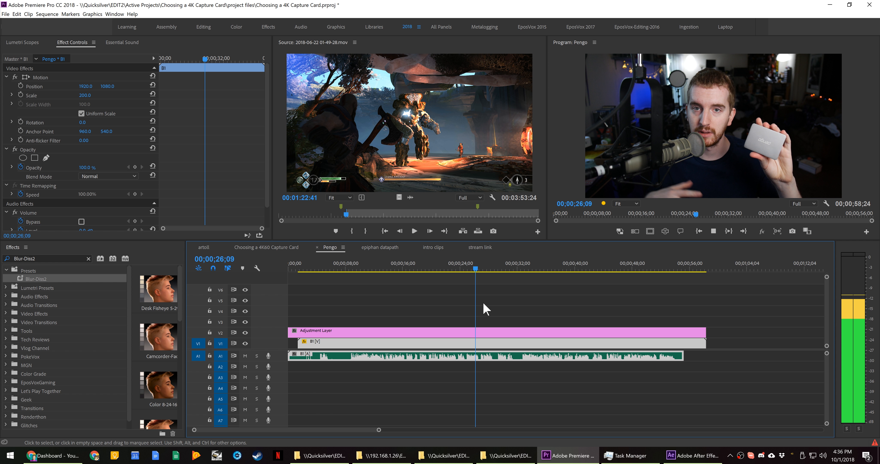
# Play the Choosing a 4K60 Capture Card sequence from 00;10;35;45 and check the GPU usage in Task Manager
pyautogui.click(289, 248)
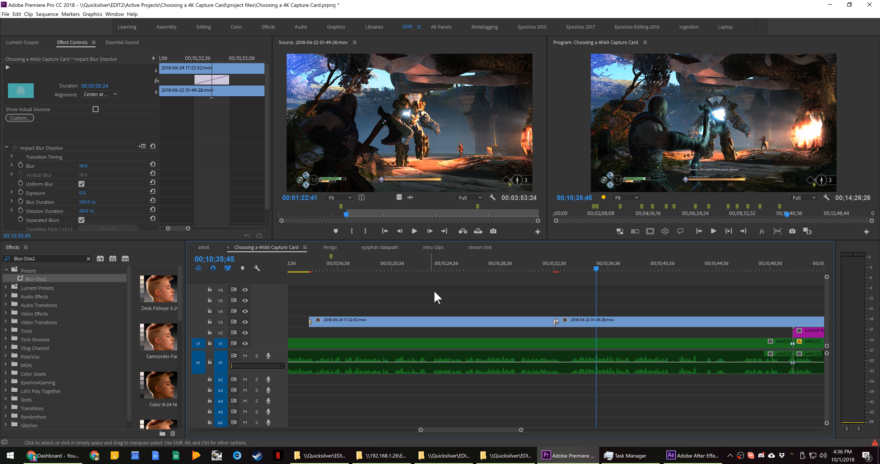
pyautogui.press('space')
pyautogui.press('space')
pyautogui.click(630, 456)
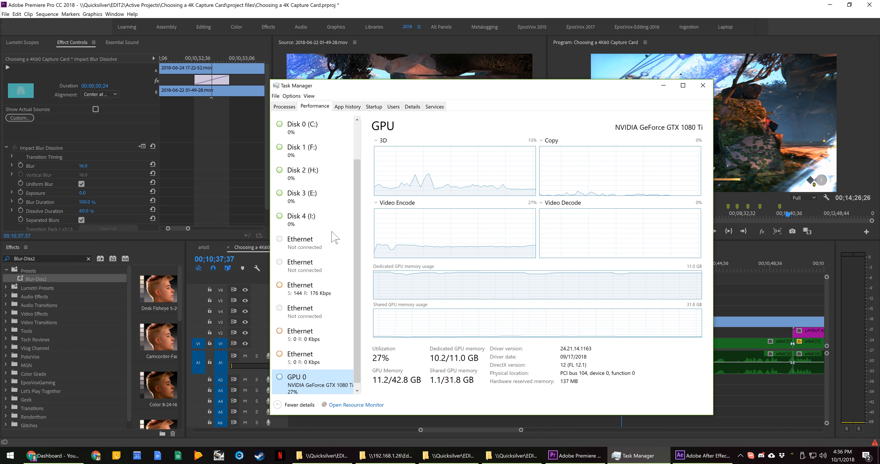
# Compare the memory, CPU and GPU usage in Task Manager's performance readings
pyautogui.scroll(3, 303, 222)
pyautogui.click(315, 156)
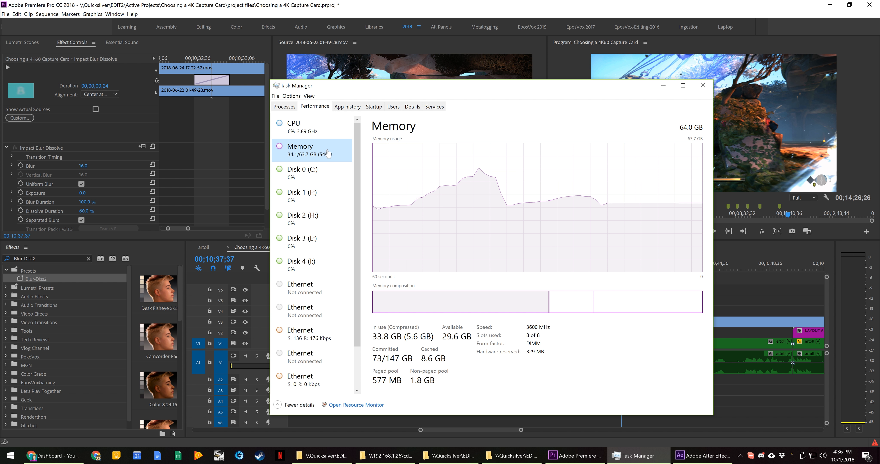
pyautogui.click(317, 133)
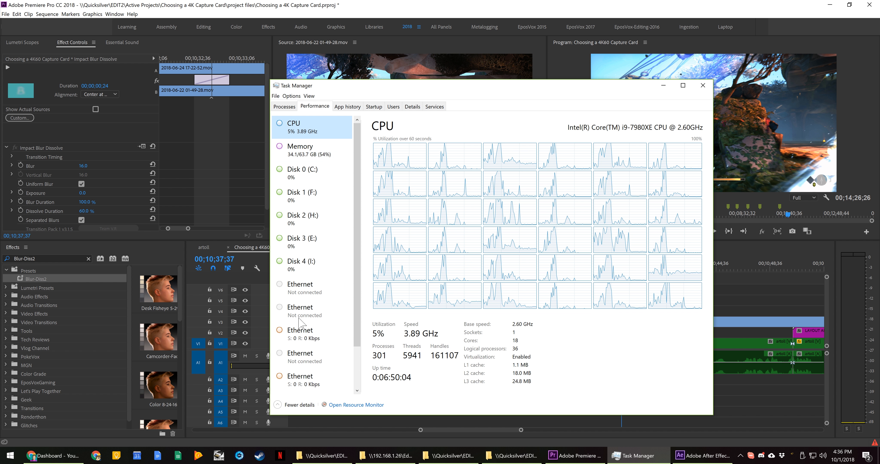
pyautogui.scroll(-2, 300, 364)
pyautogui.click(301, 386)
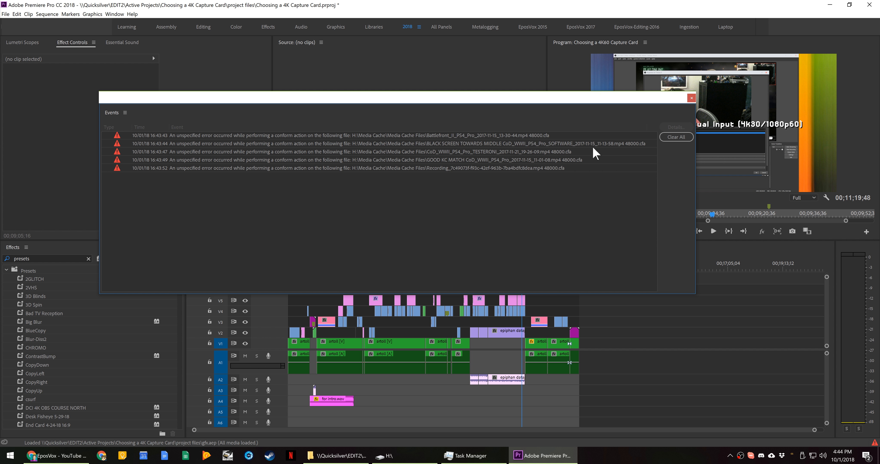
# Clear all the conform error entries from the Events window and close it
pyautogui.click(678, 137)
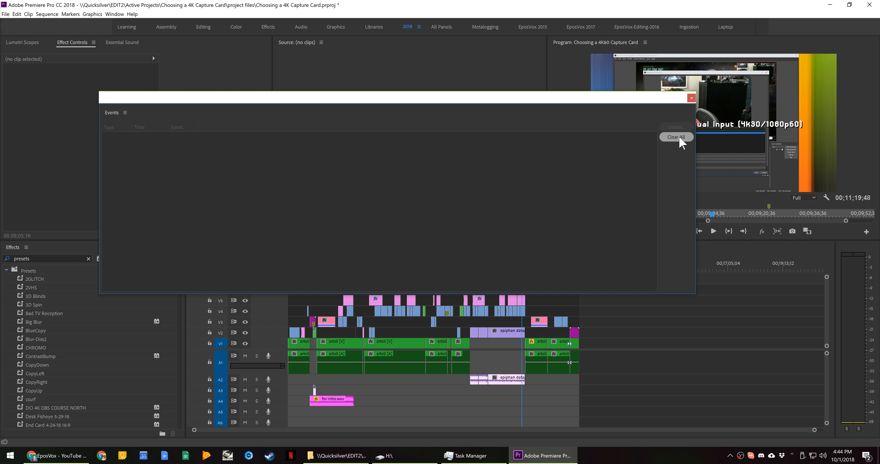
pyautogui.click(690, 100)
# Move the playhead to 00;02;21;12, select the artoll clip beneath it and examine the audio waveforms along the timeline
pyautogui.click(349, 265)
pyautogui.press('=')
pyautogui.press('=')
pyautogui.press('=')
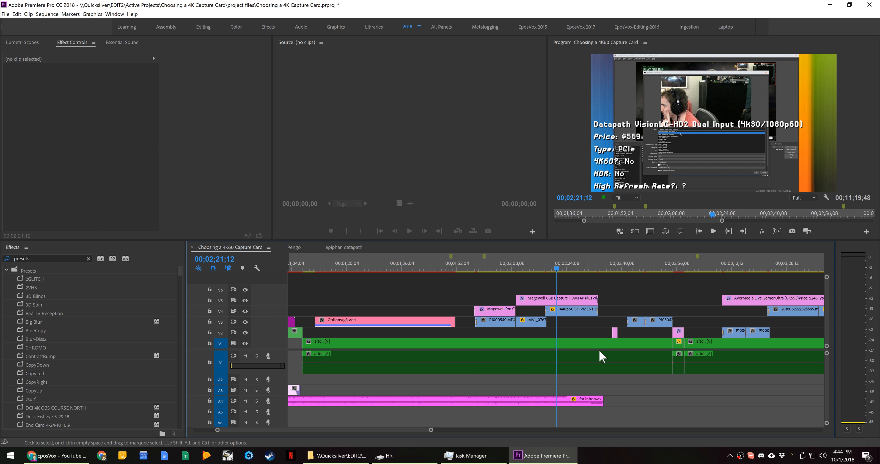
pyautogui.press('-')
pyautogui.press('-')
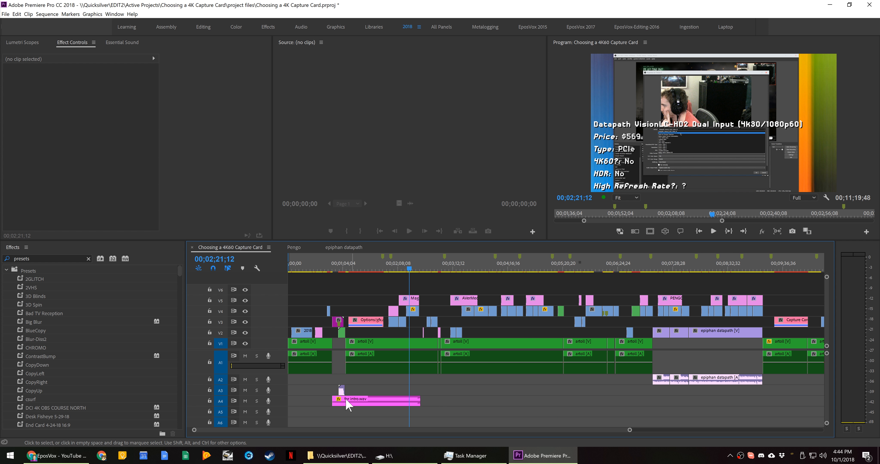
pyautogui.press('-')
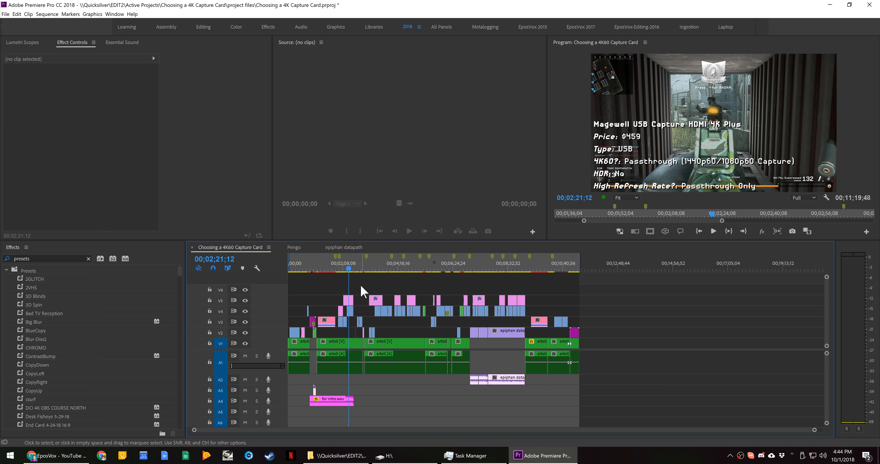
pyautogui.keyDown('alt'); pyautogui.scroll(4, 363, 290); pyautogui.keyUp('alt')
pyautogui.click(491, 348)
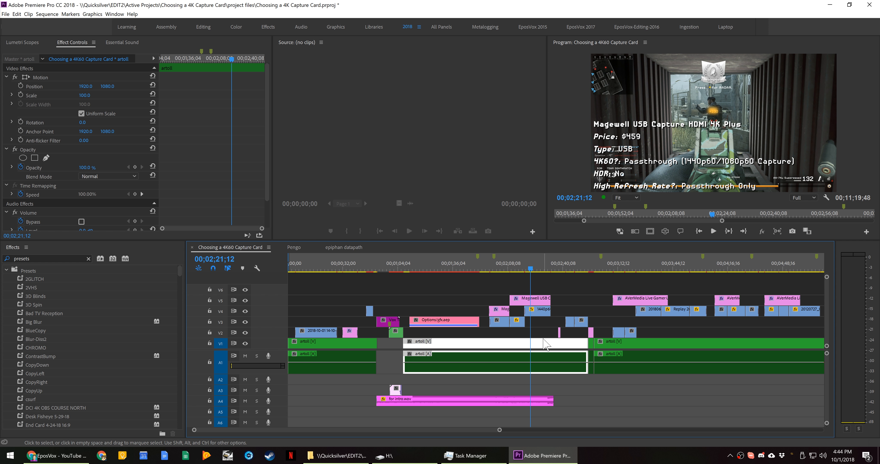
pyautogui.keyDown('alt'); pyautogui.scroll(-2, 645, 362); pyautogui.keyUp('alt')
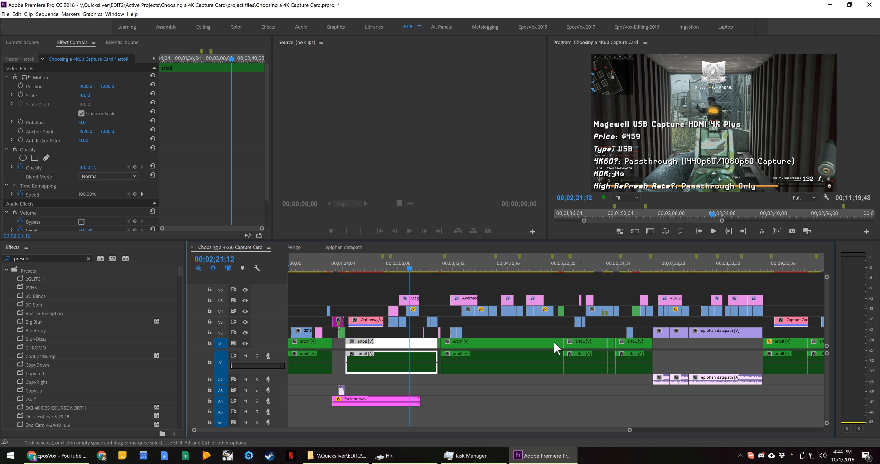
pyautogui.keyDown('alt'); pyautogui.scroll(-2, 514, 346); pyautogui.keyUp('alt')
# Render the audio of the Choosing a 4K60 Capture Card sequence with render details shown, and test its playback
pyautogui.click(47, 13)
pyautogui.click(90, 57)
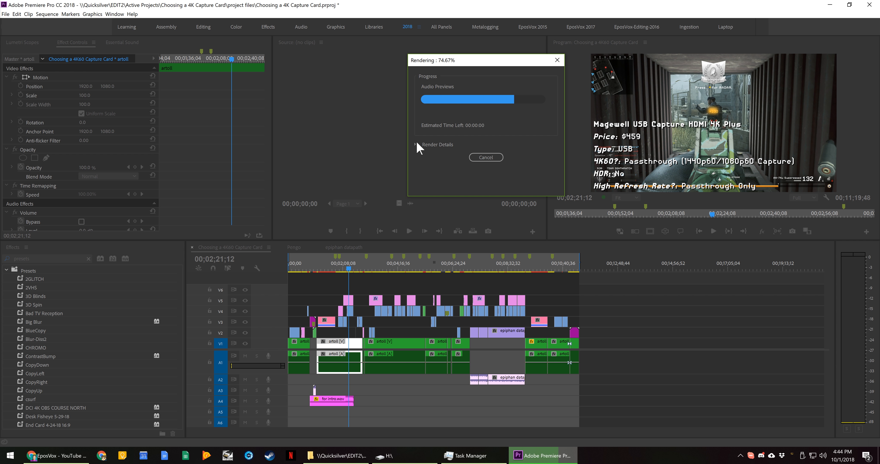
pyautogui.click(415, 143)
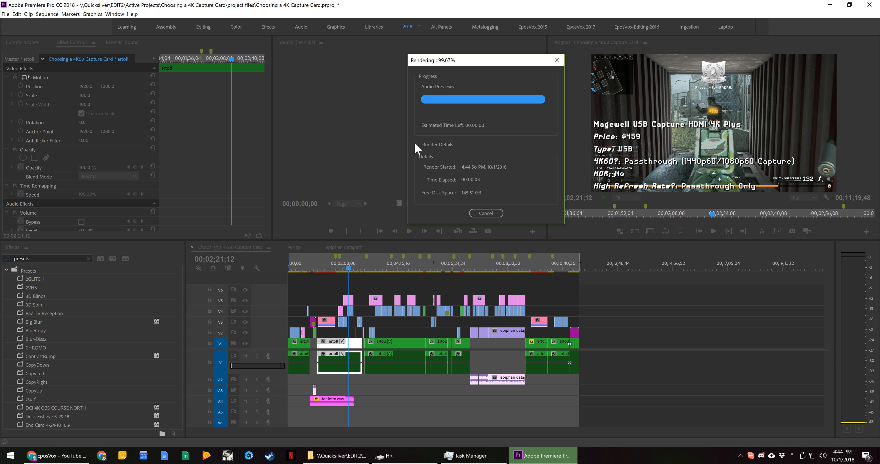
pyautogui.click(386, 280)
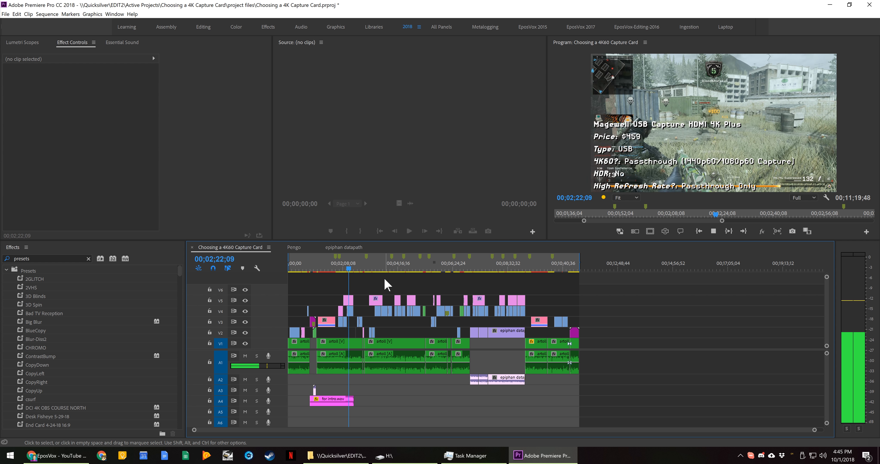
pyautogui.press('space')
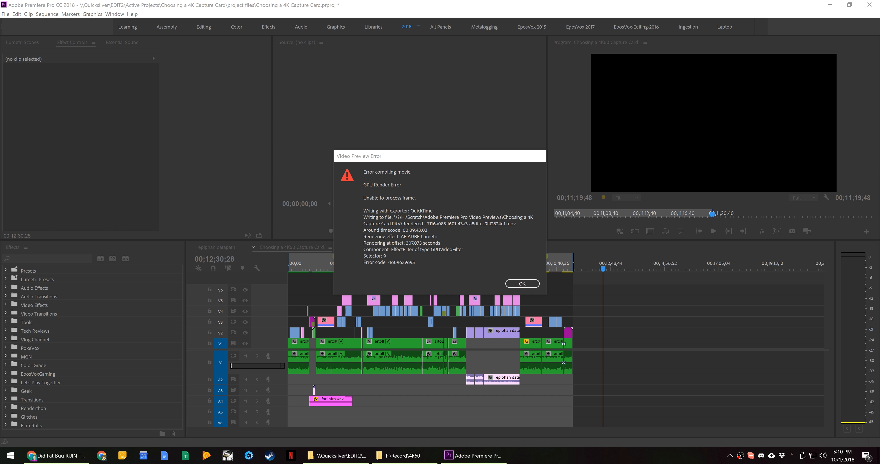
# Examine the GPU render error details in the Video Preview Error dialog and move it clear of the timeline
pyautogui.click(401, 206)
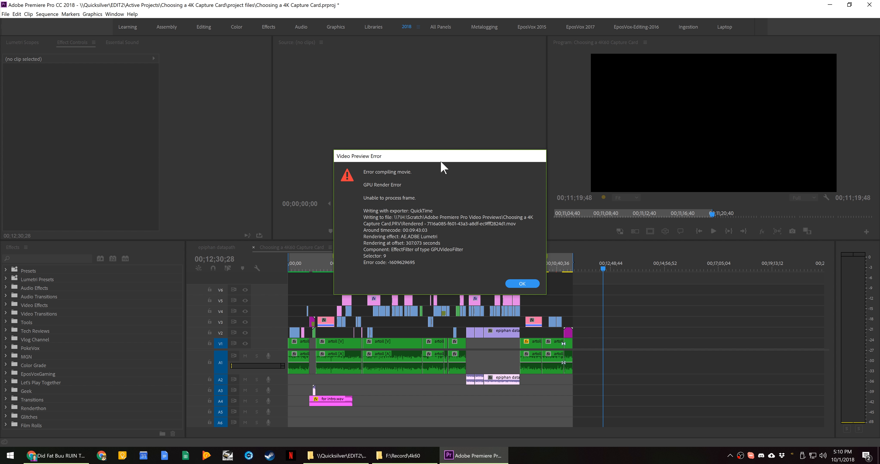
pyautogui.moveTo(441, 161); pyautogui.dragTo(466, 117)
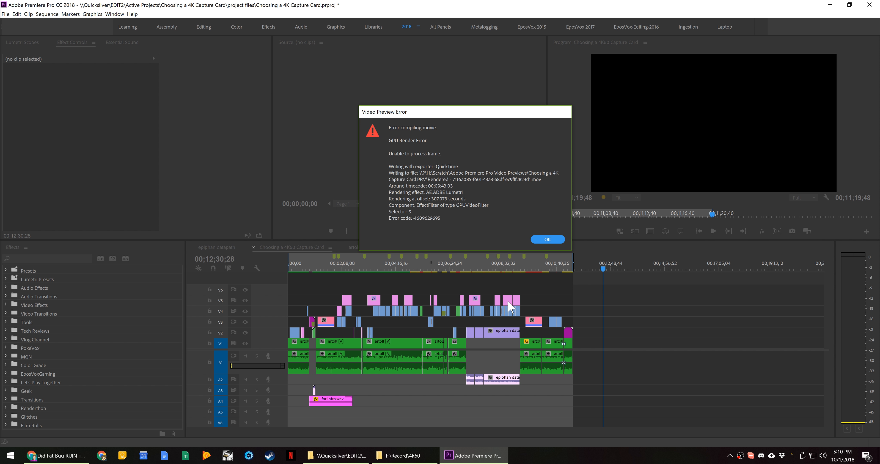